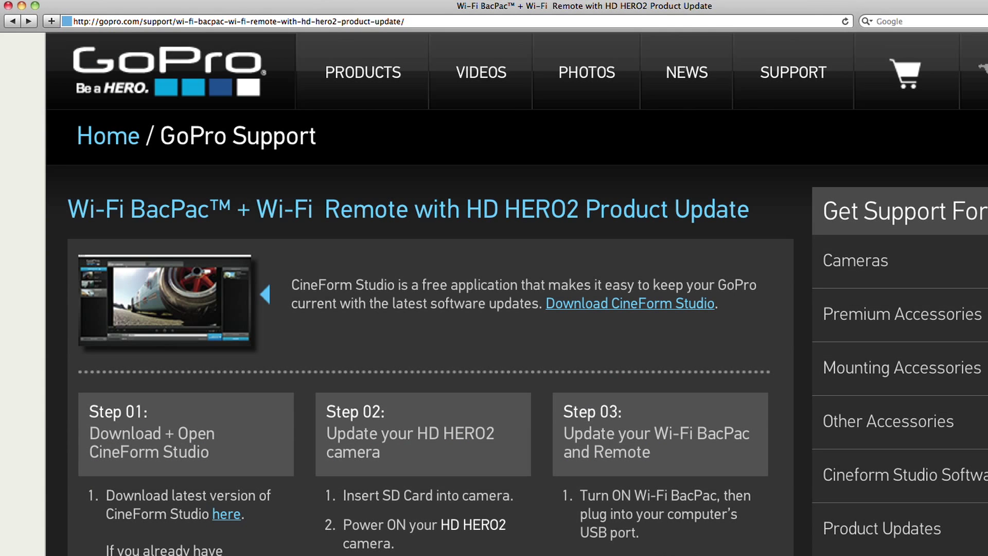
Step: Submit a first name on the CineForm Studio download page and start the Mac installer download
left_click(229, 516)
scroll(231, 520, "down", 15)
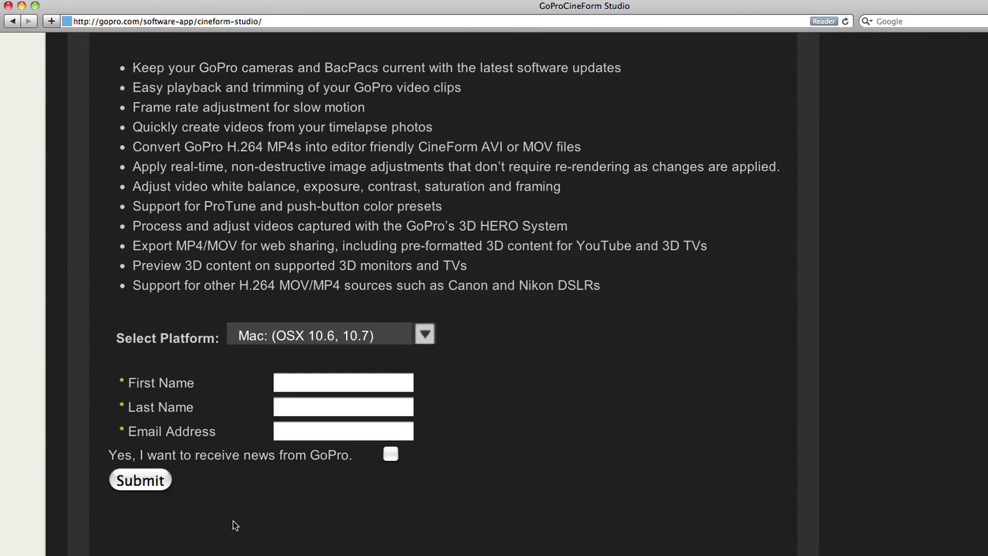
left_click(370, 383)
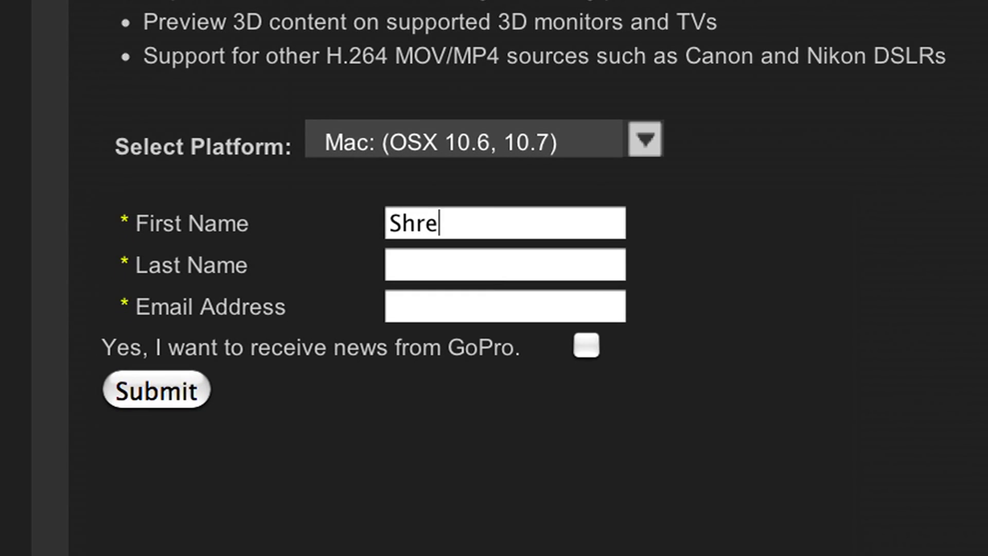
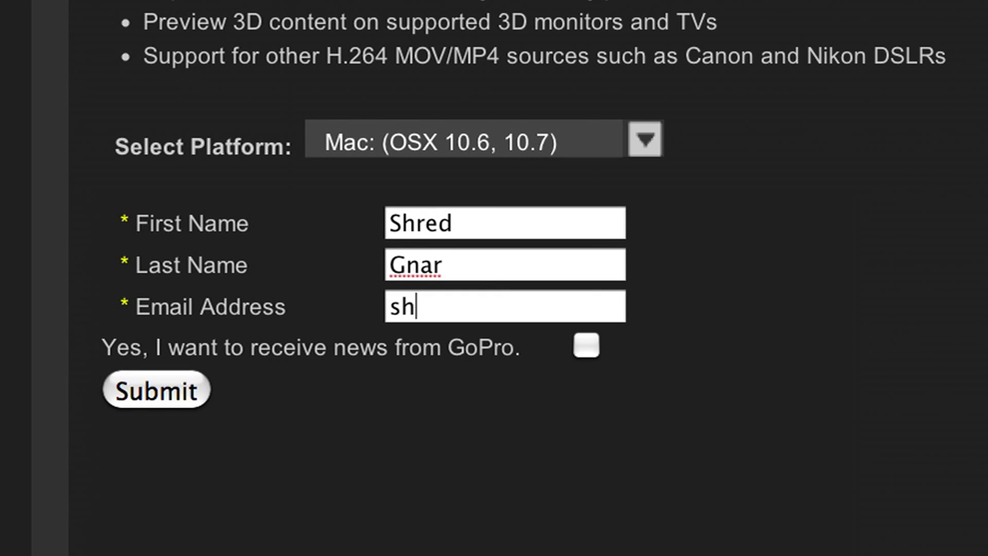
left_click(169, 400)
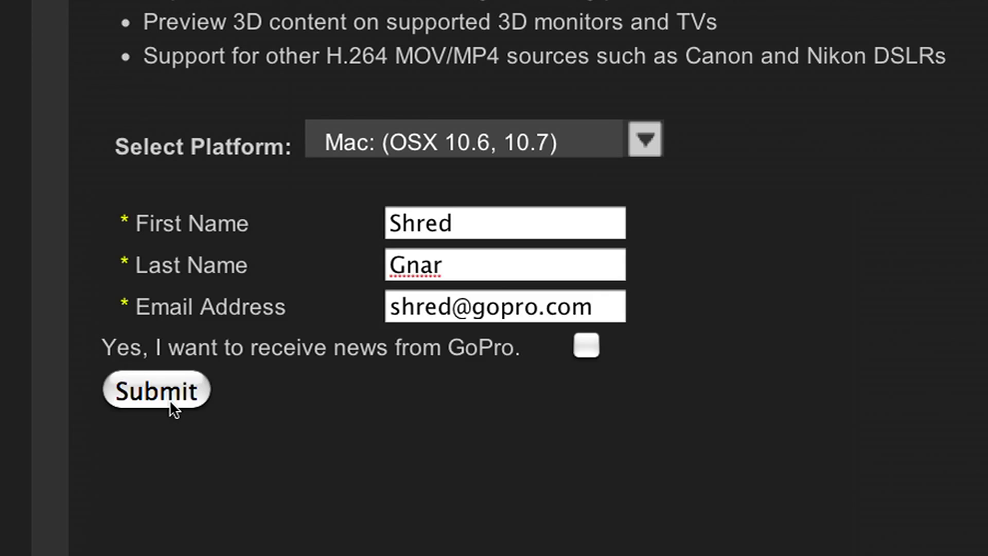
left_click(298, 267)
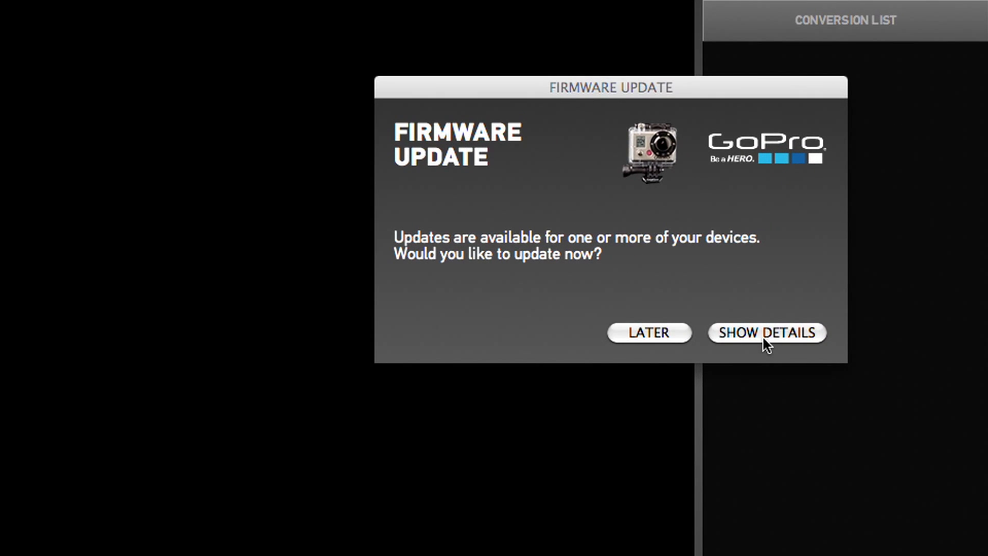
Step: From View > Device Window, start the HD HERO2 camera firmware update from version 8.12.70
left_click(761, 332)
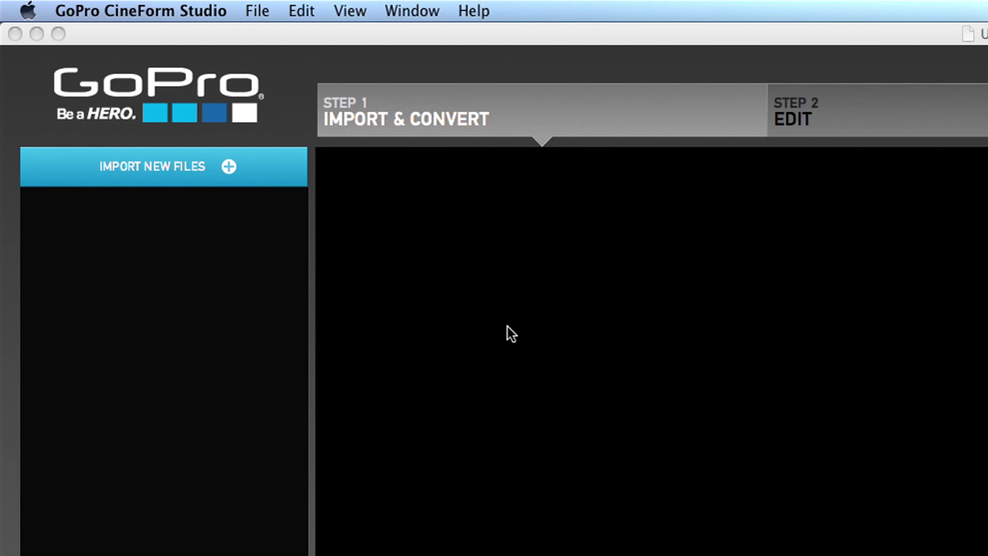
left_click(359, 14)
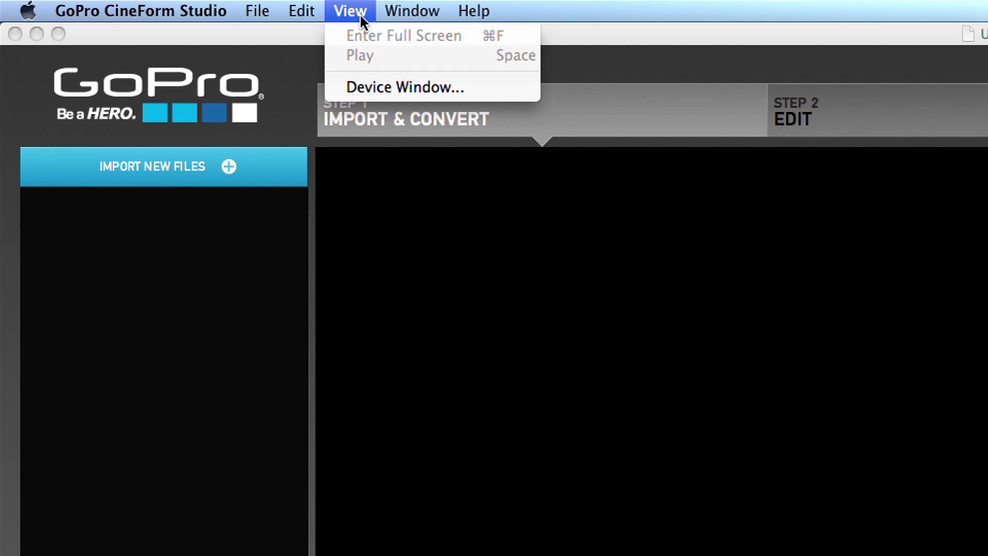
left_click(445, 87)
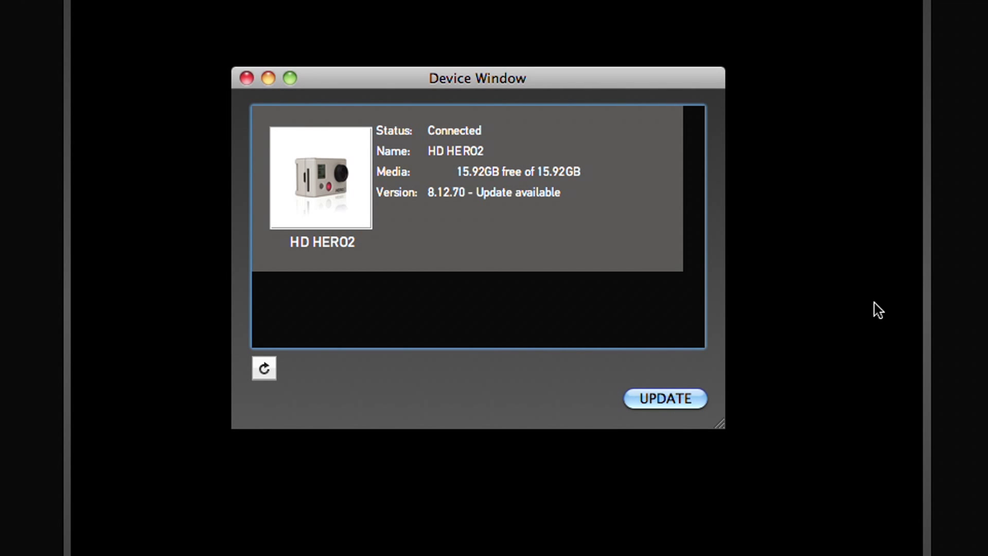
left_click(668, 401)
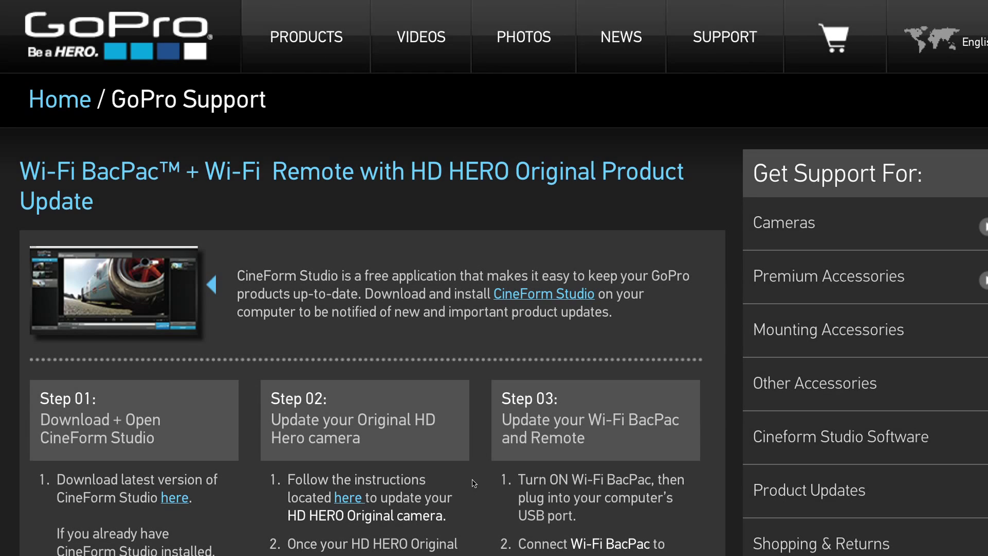
Step: On the HD HERO Original update page, view the Mac transfer demo, then play 'How To Install Firmware'
left_click(349, 503)
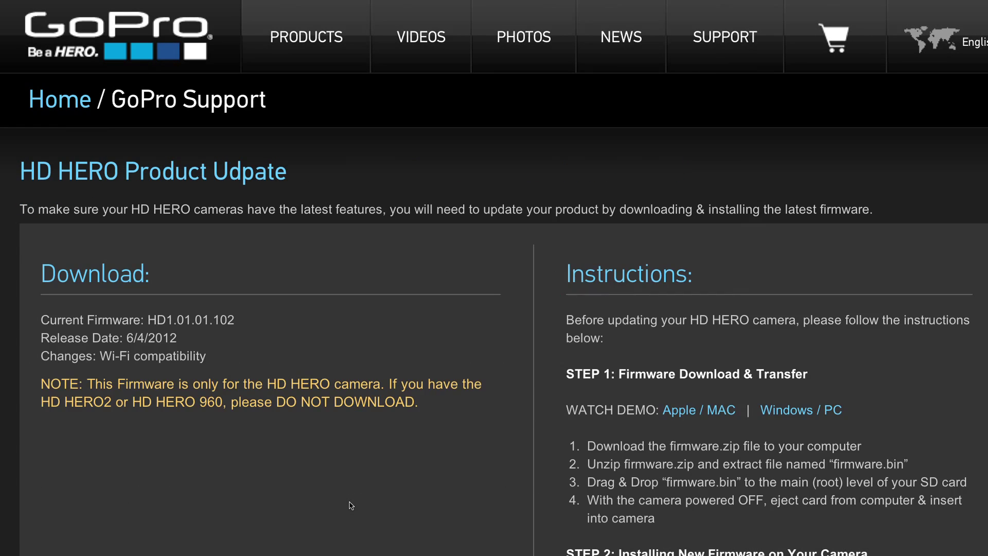
scroll(395, 510, "down", 3)
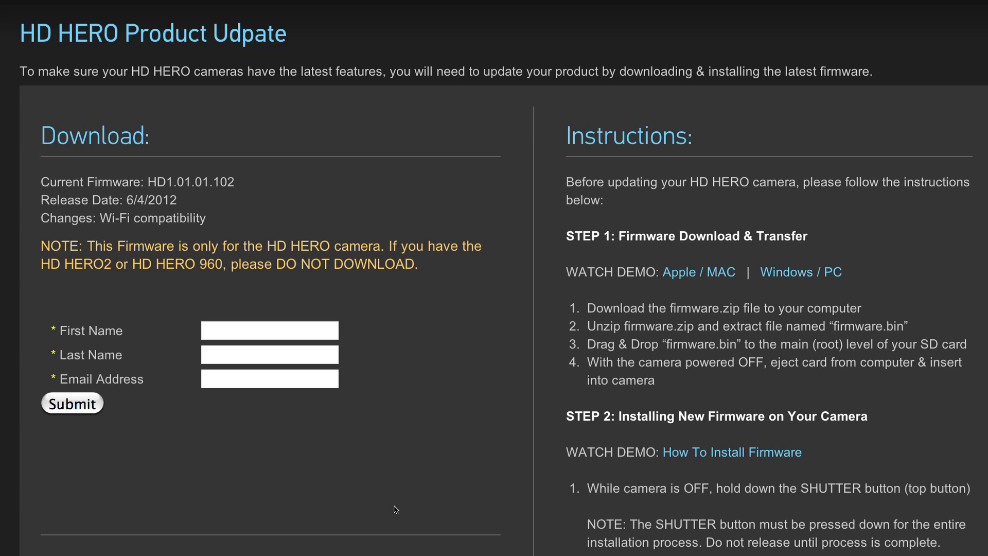
left_click(686, 278)
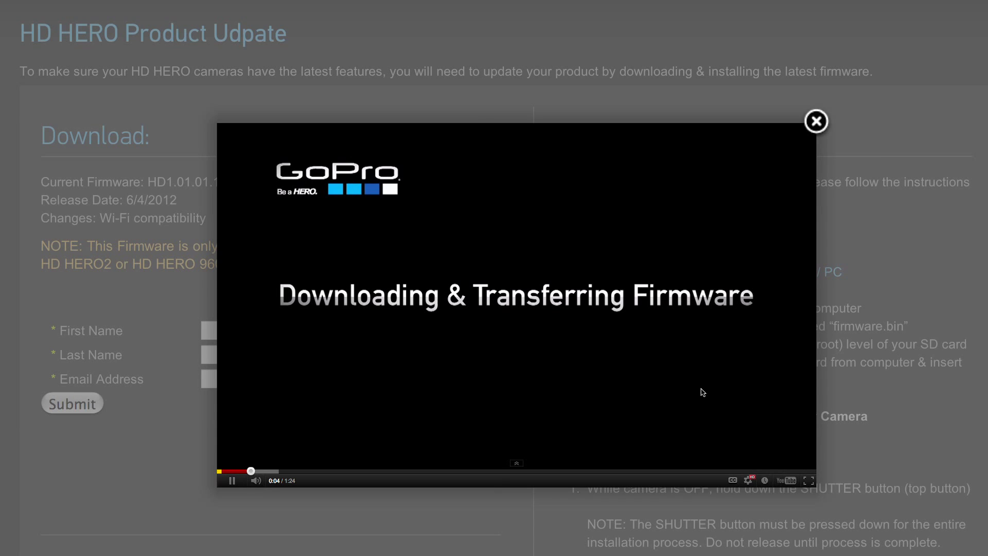
left_click(816, 123)
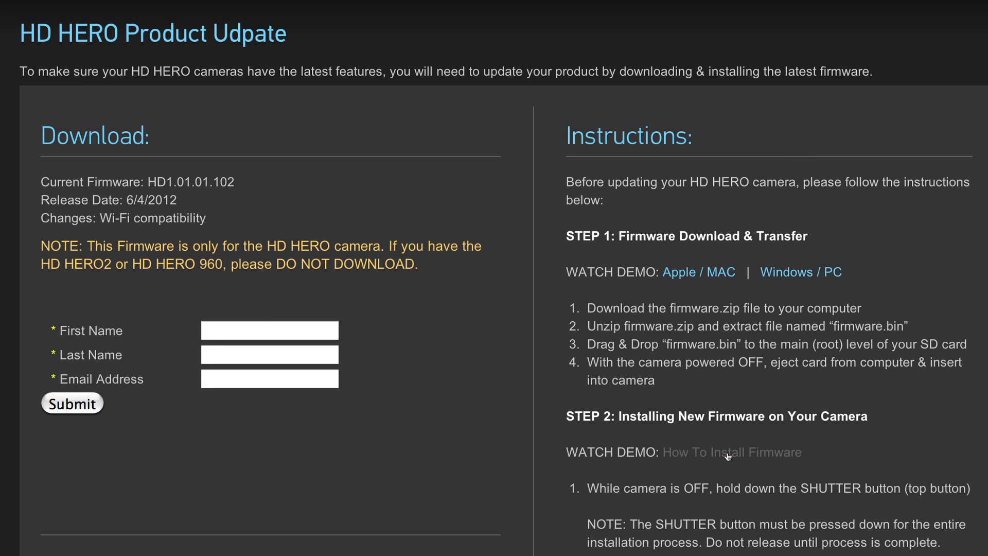
left_click(727, 456)
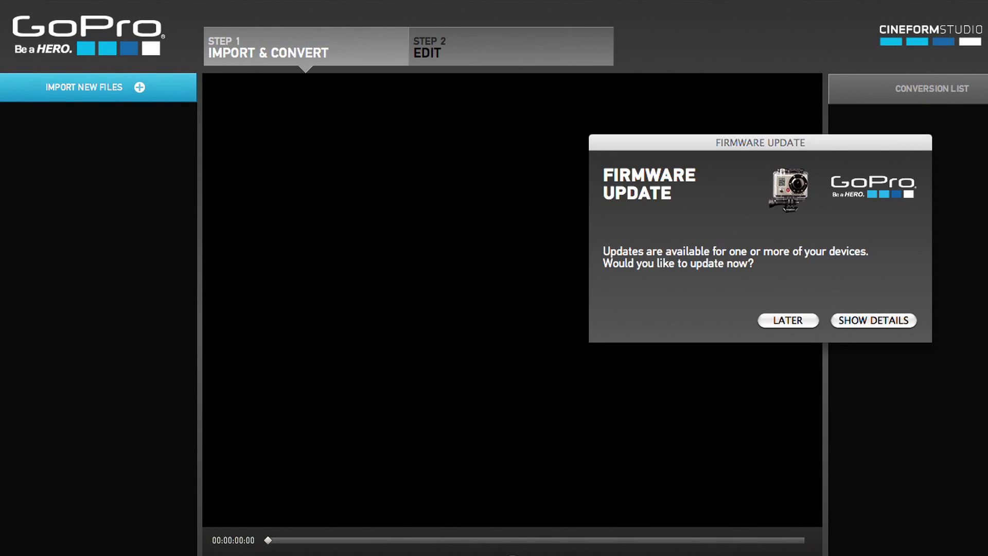
Step: Enlarge the device list, select the Wi-Fi BacPac and choose REGISTER
left_click(868, 324)
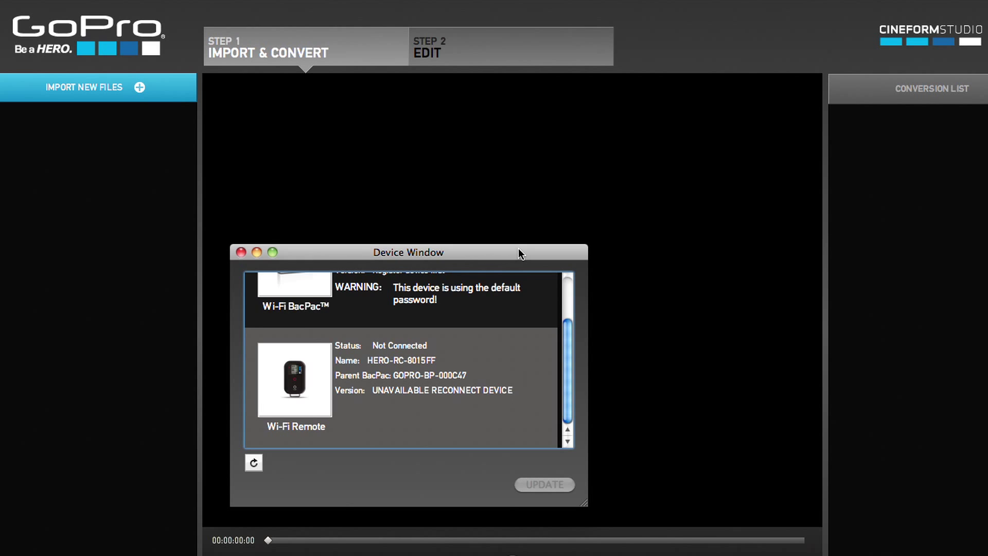
left_click_drag(518, 248, 528, 139)
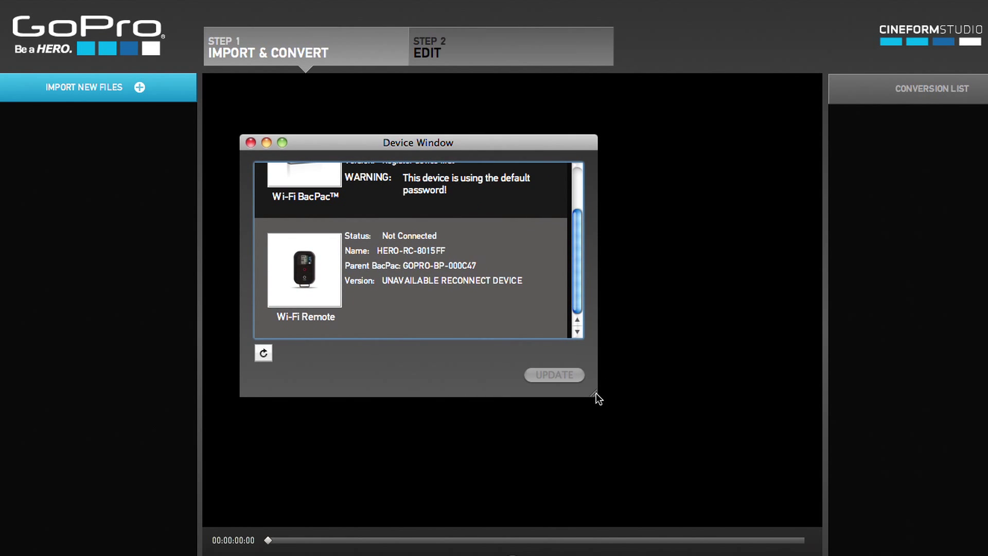
left_click_drag(595, 393, 590, 451)
left_click_drag(675, 472, 677, 478)
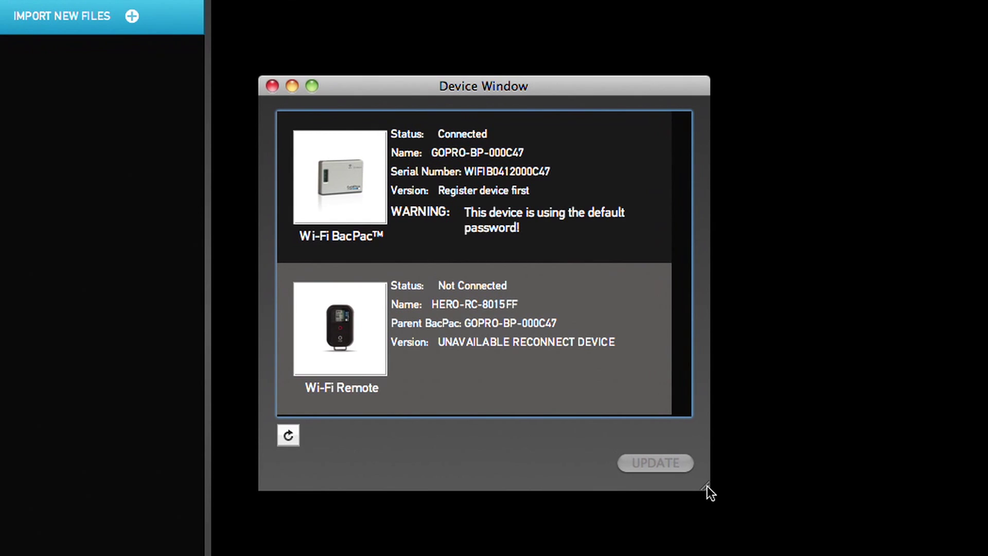
left_click(574, 180)
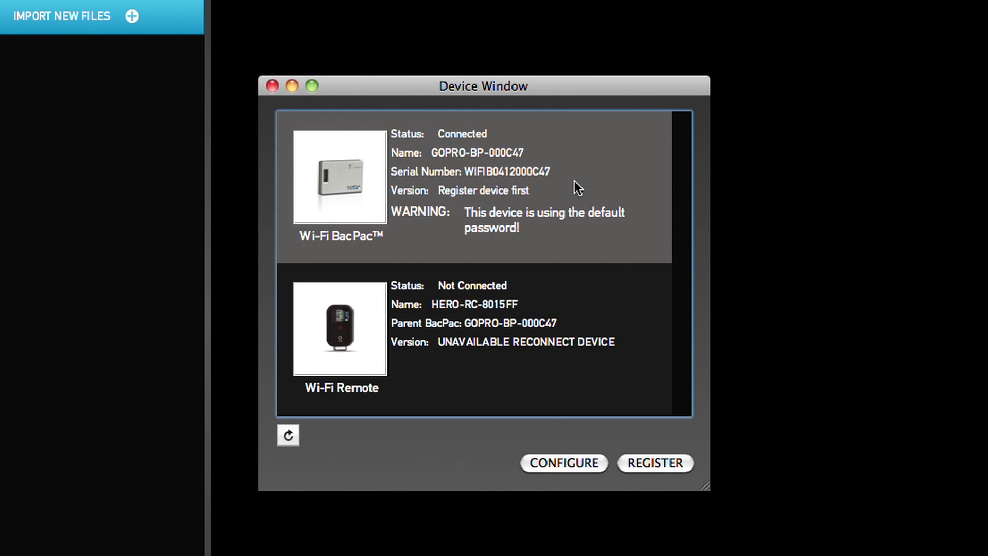
left_click(656, 463)
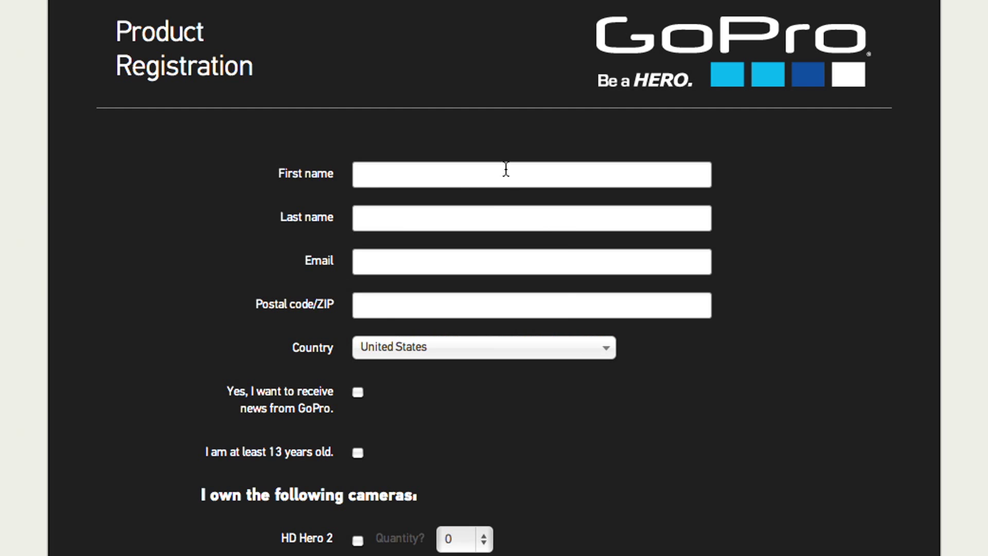
Step: Enter the owner's first name in the GoPro registration form and submit it
left_click(484, 179)
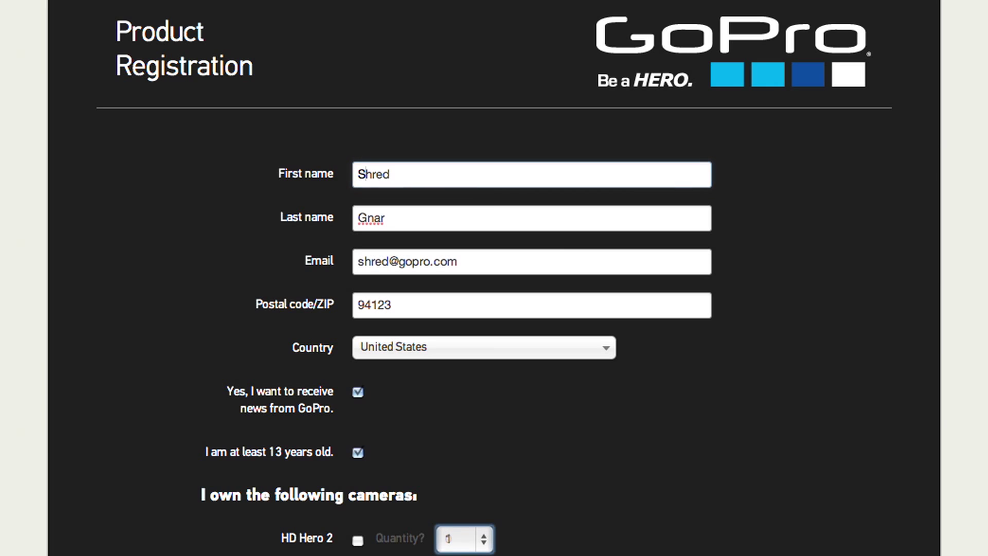
scroll(473, 524, "down", 6)
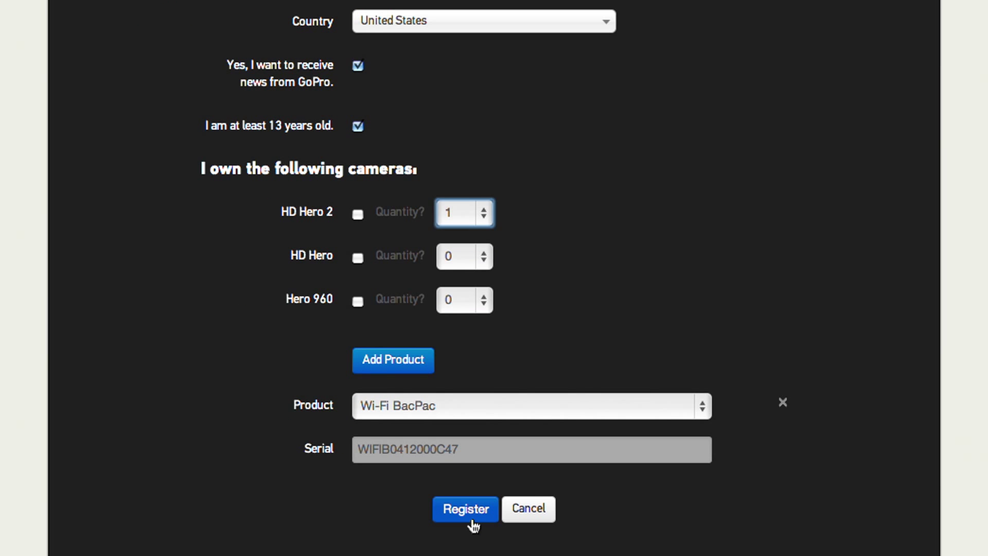
left_click(466, 509)
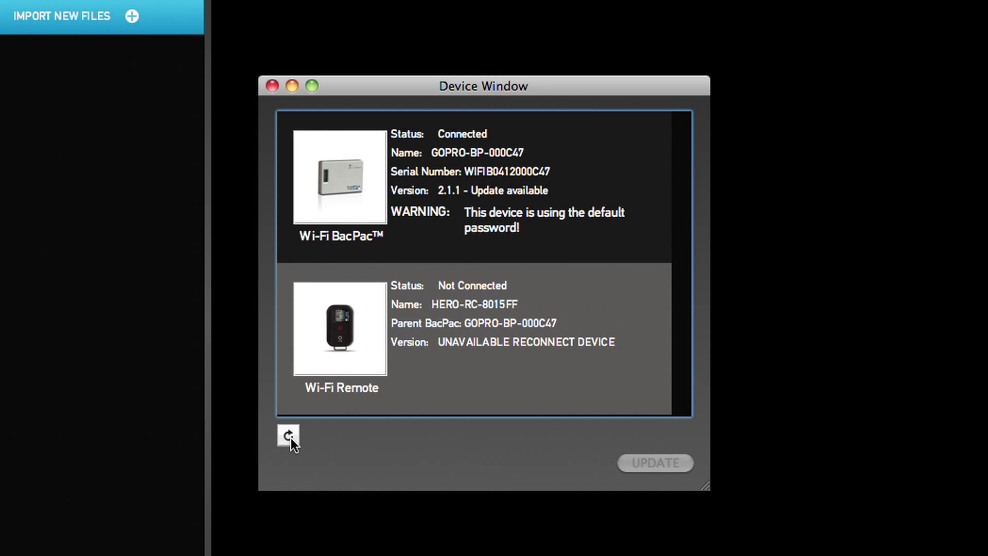
Step: Run the Wi-Fi BacPac firmware update to bring it to version 3.0.5
left_click(550, 170)
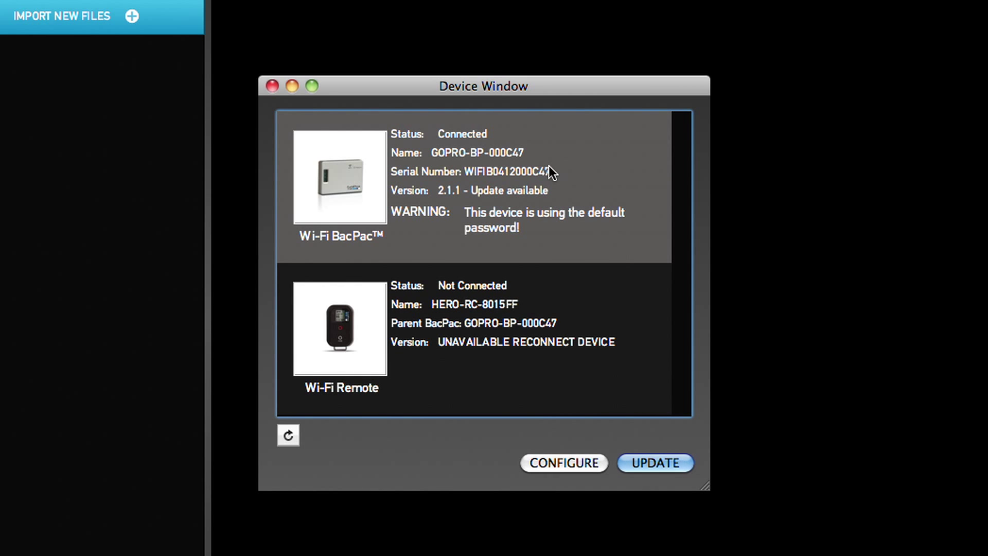
left_click(655, 462)
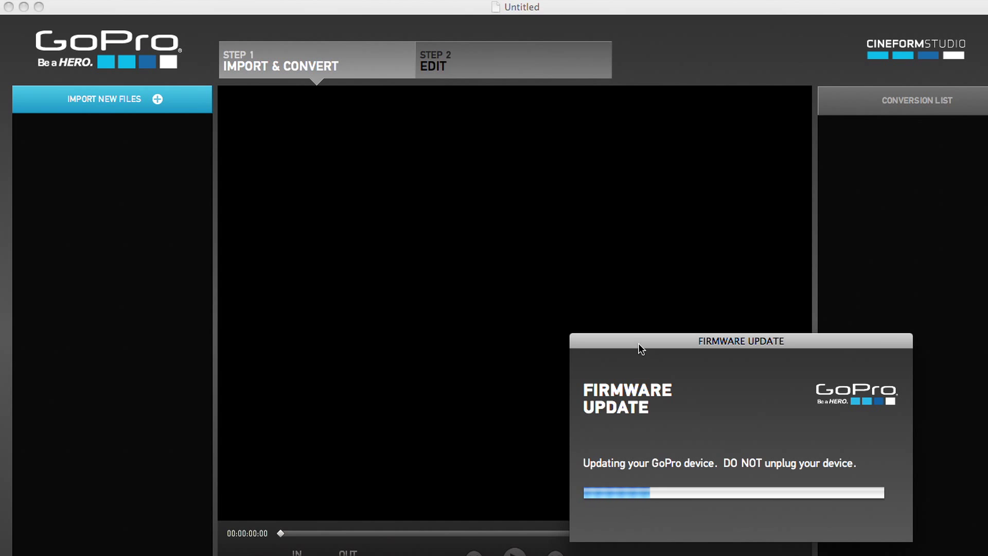
left_click_drag(638, 341, 404, 211)
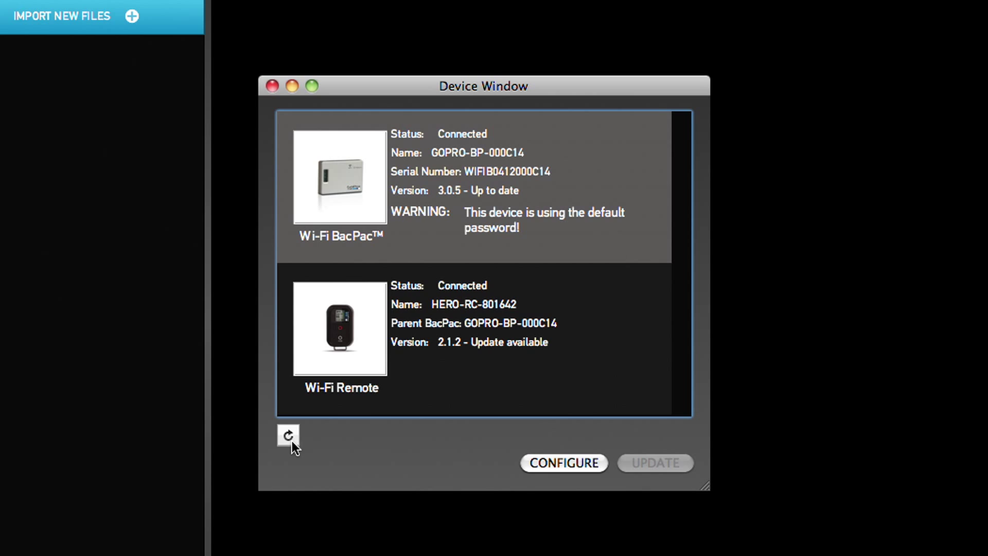
Step: Update the Wi-Fi Remote firmware to version 2.1.7 and acknowledge the completion message
left_click(567, 366)
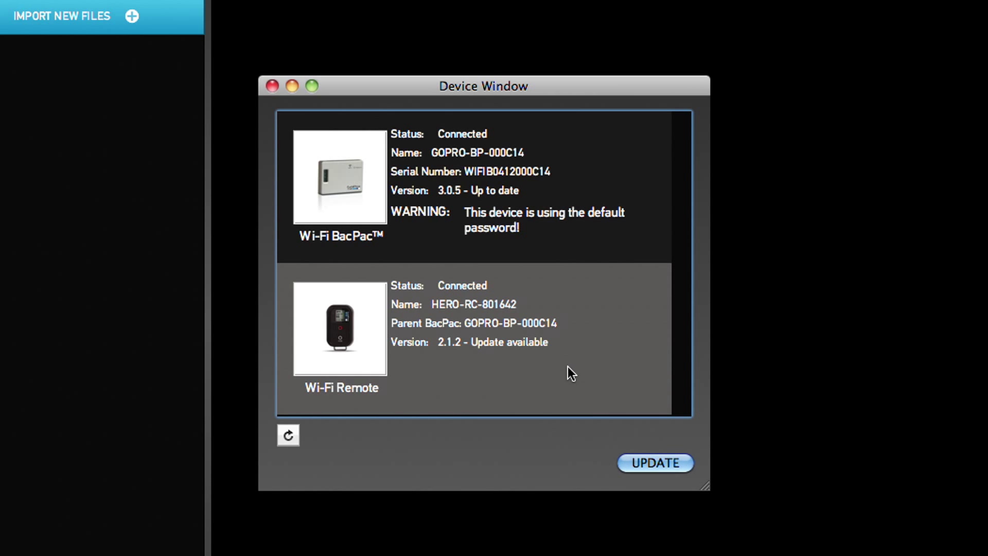
left_click(627, 466)
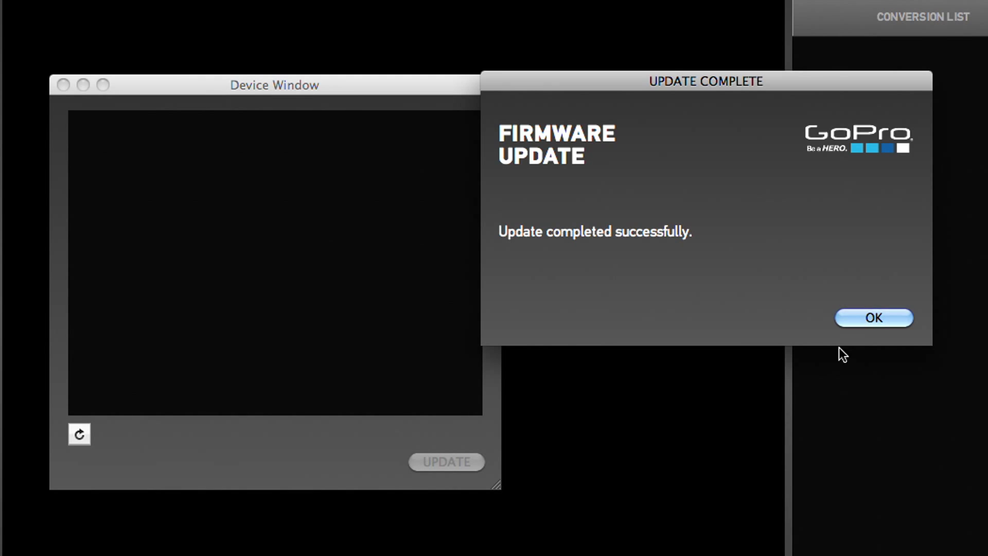
left_click(856, 319)
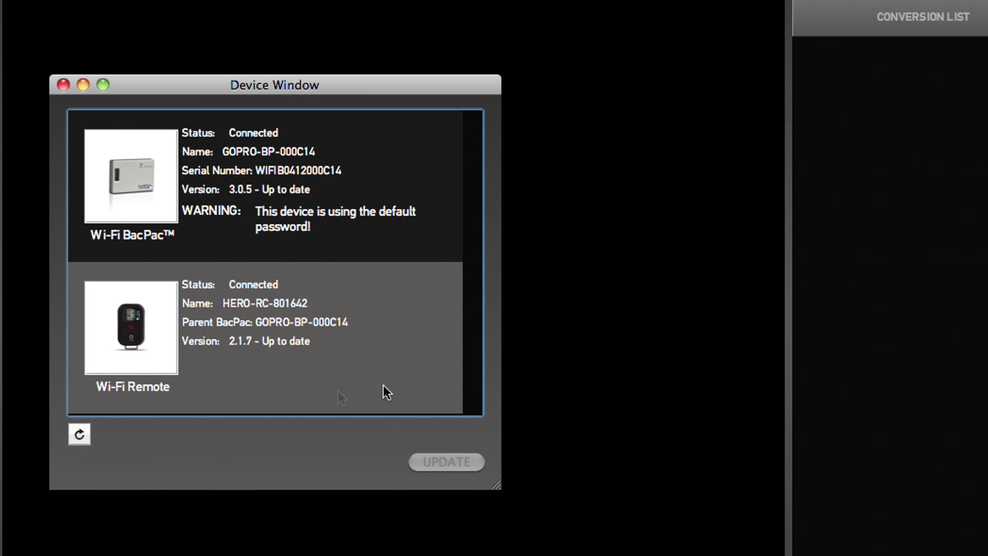
Step: In the BacPac's Configure dialog, enter the name 'Water Cam' and a new password, then apply
left_click(375, 154)
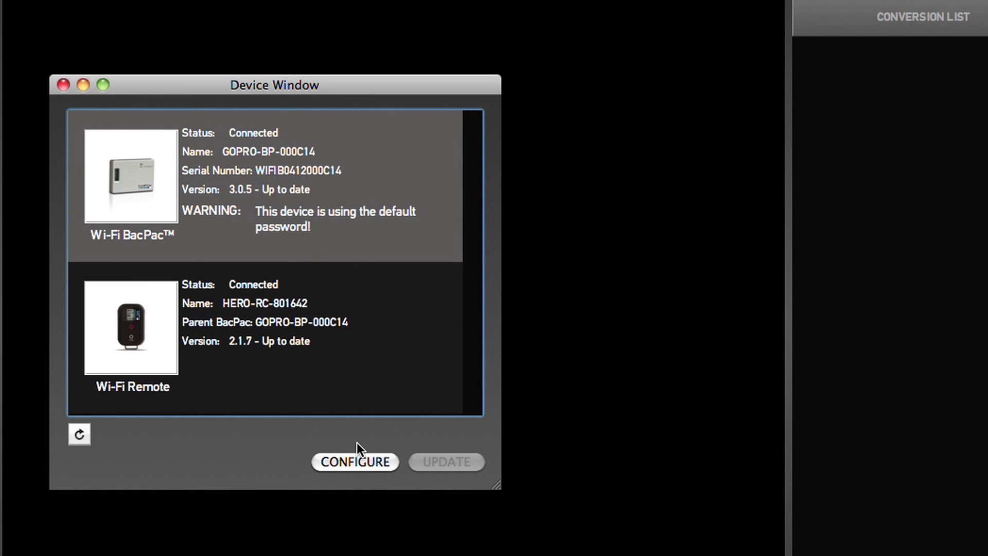
left_click(366, 464)
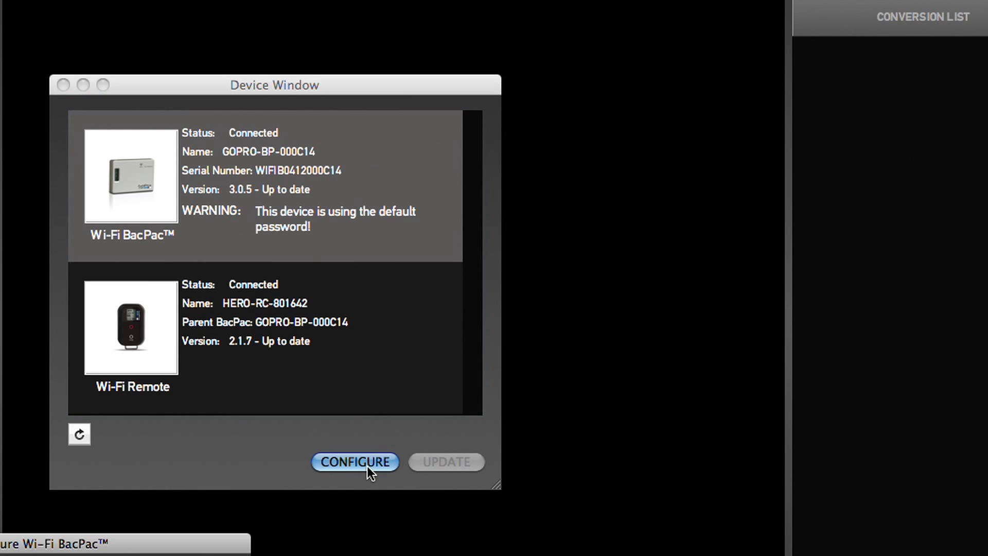
left_click_drag(188, 545, 862, 143)
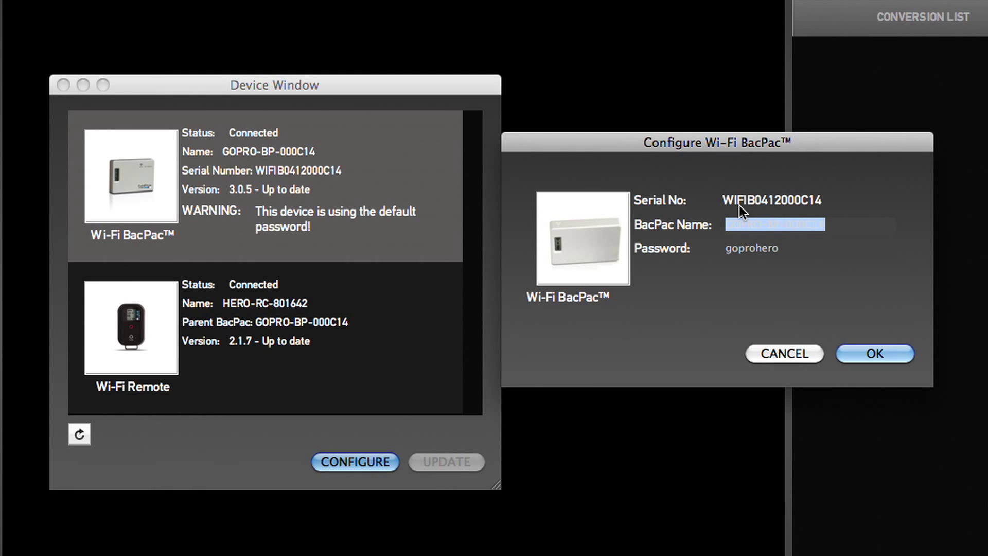
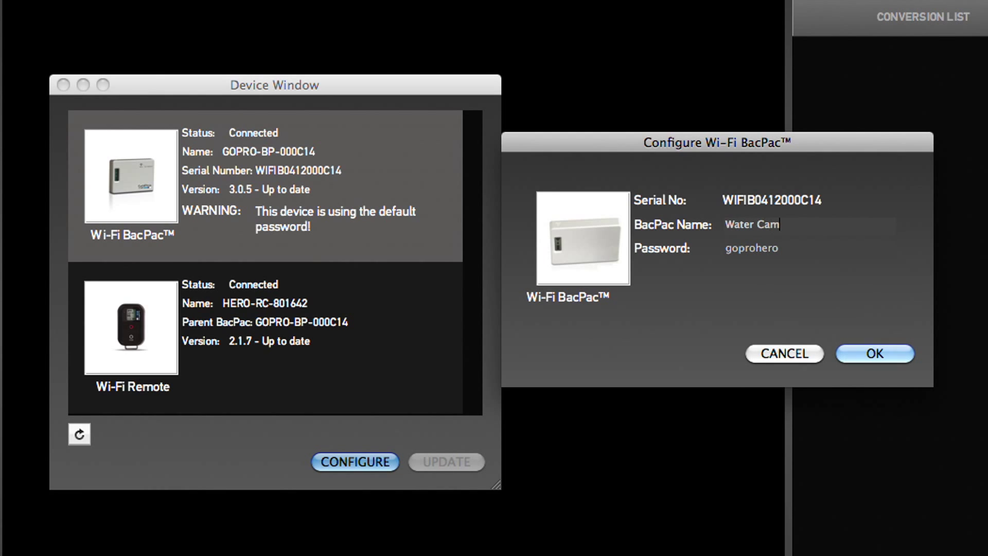
key("Tab")
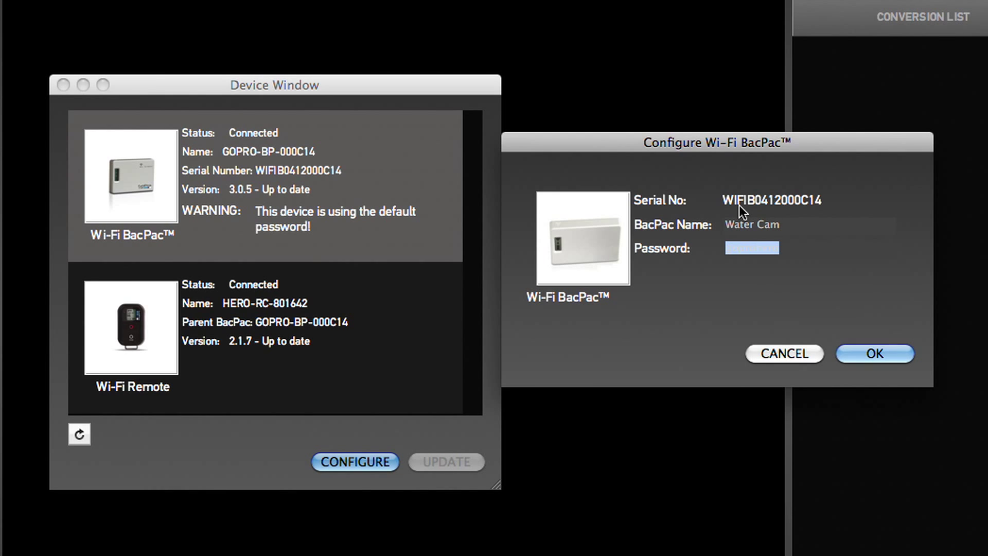
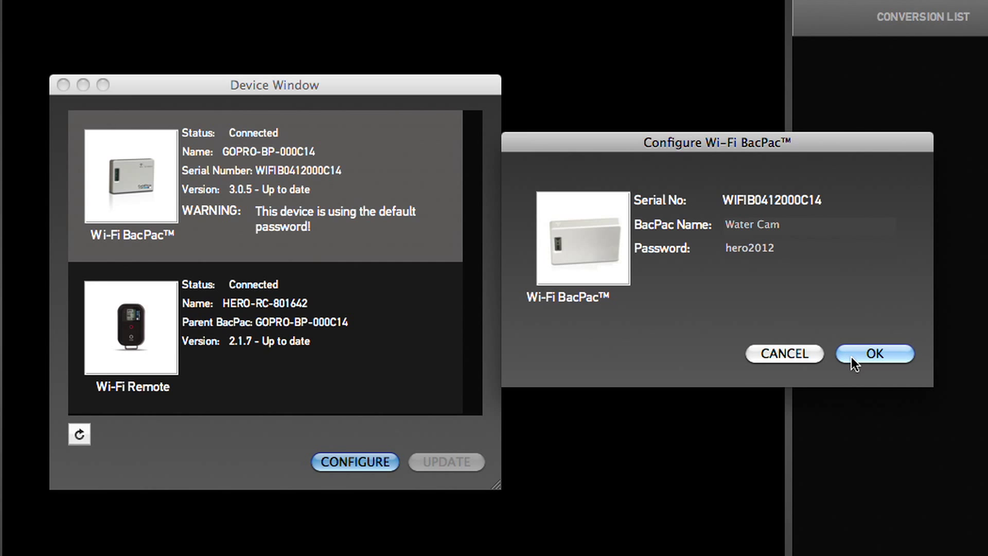
left_click(851, 357)
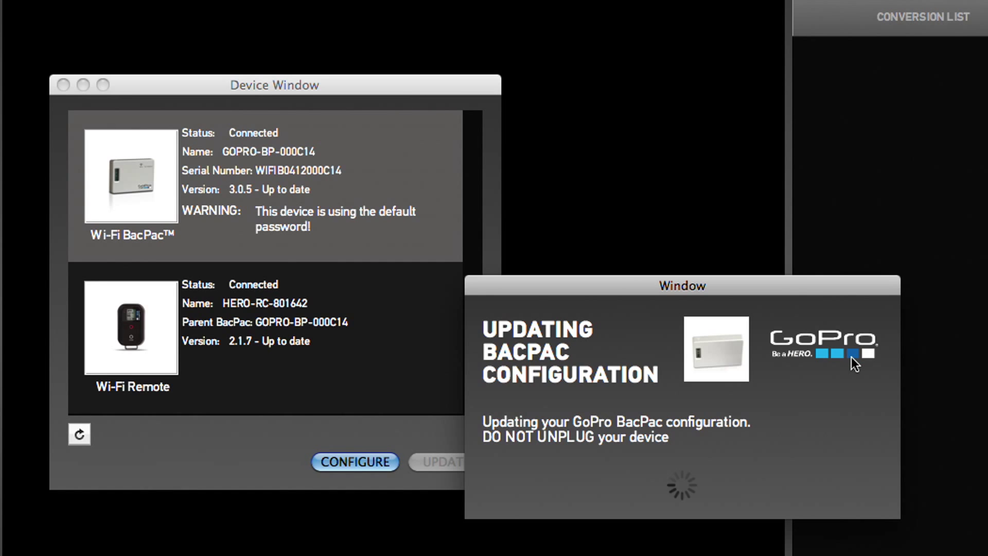